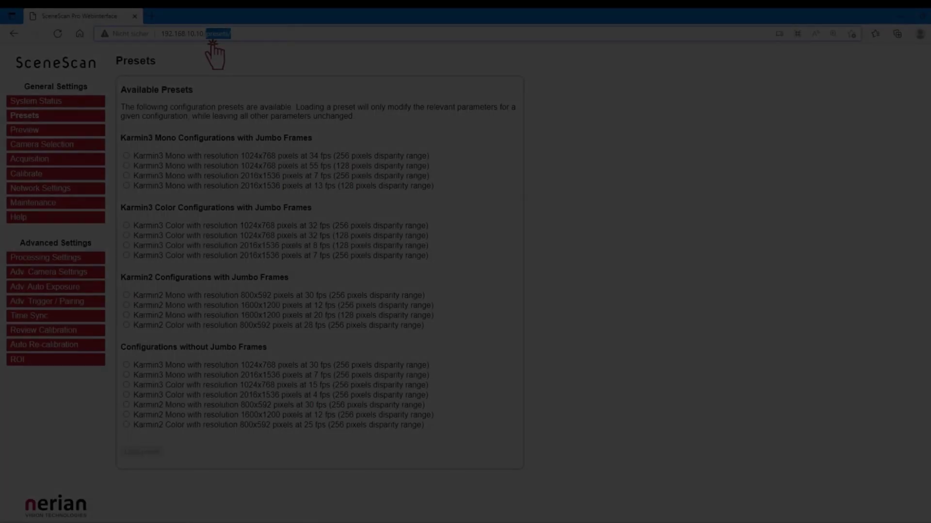
On the 192.168.10.10 Camera Selection page, apply Karmin as both left and right camera.
key(BackSpace)
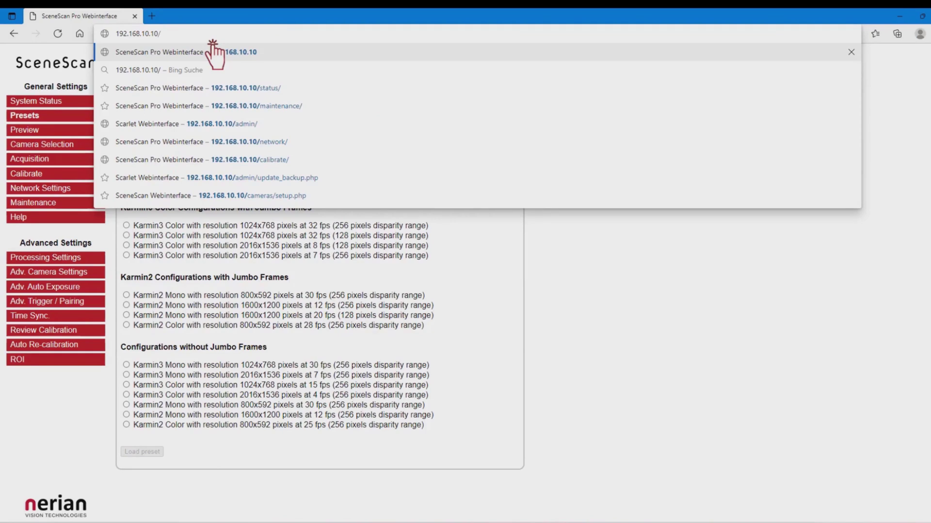
click(213, 48)
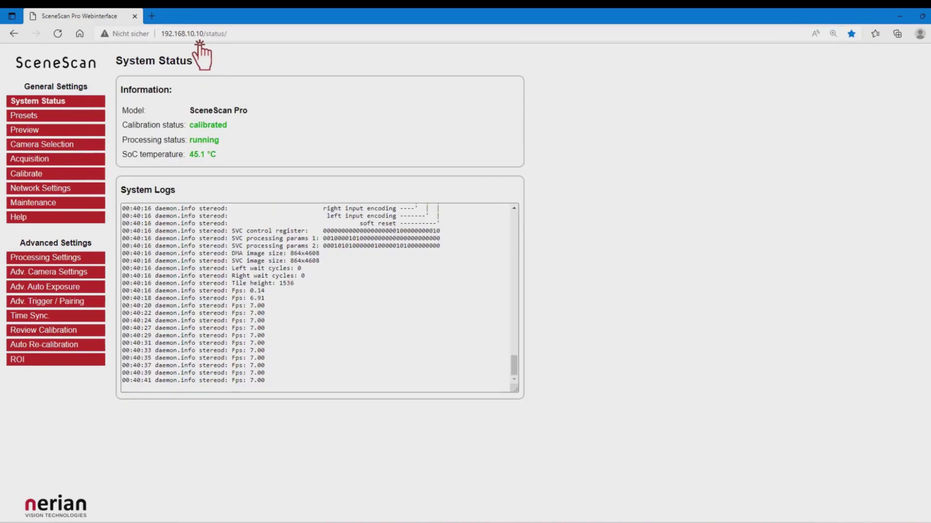
click(38, 145)
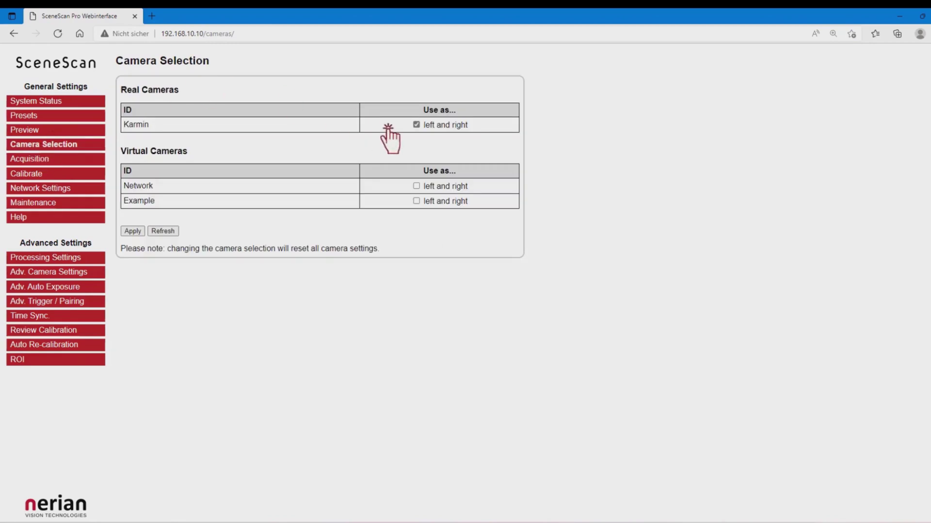
click(400, 112)
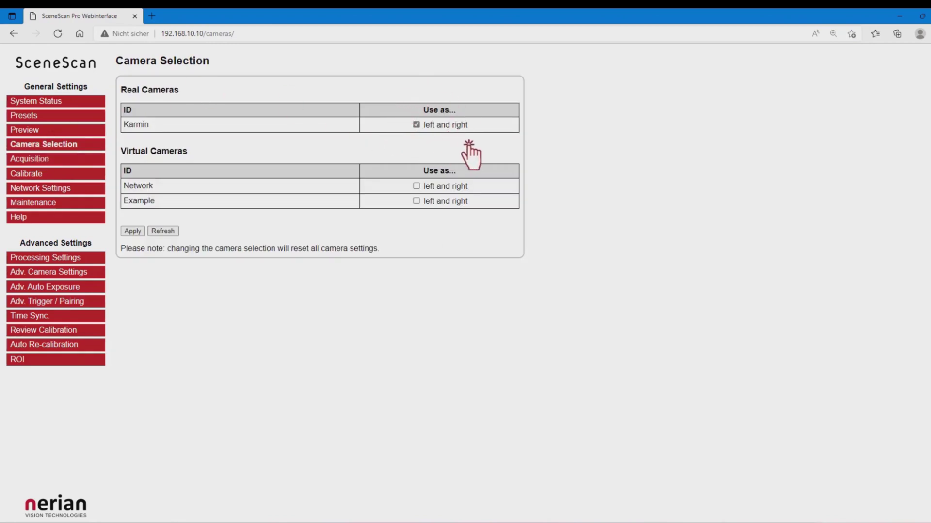
click(134, 231)
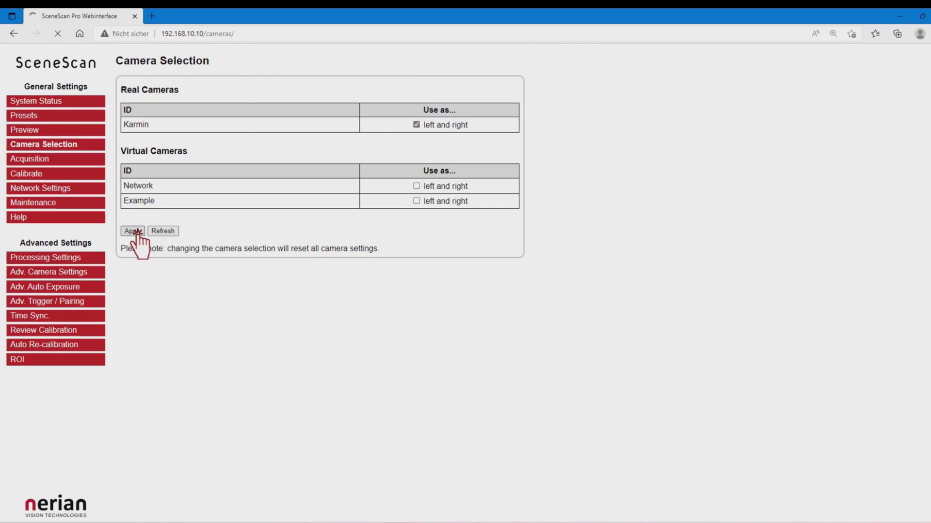
Load the Karmin3 Mono 2016x1536 at 7 fps configuration preset from the Presets page.
click(65, 117)
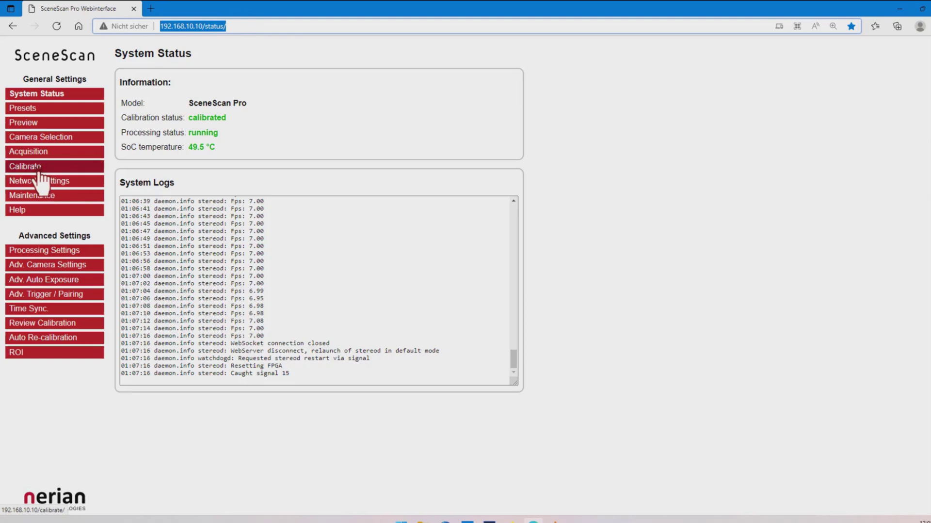
Open Calibrate to stream live 2016x1536 left and right previews at about 7 fps.
click(40, 167)
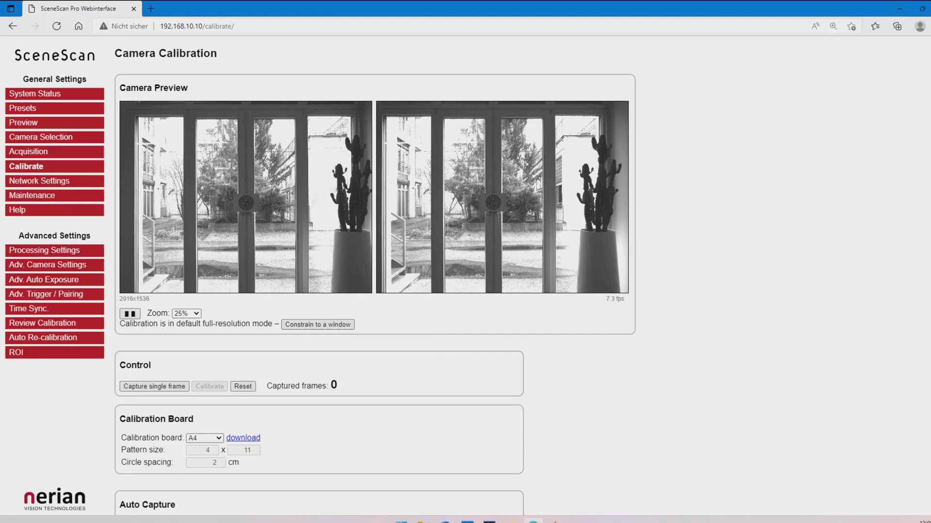
Keep the A4 calibration board, shorten the capture interval, and start automatic frame capture.
scroll(465, 272, down, 4)
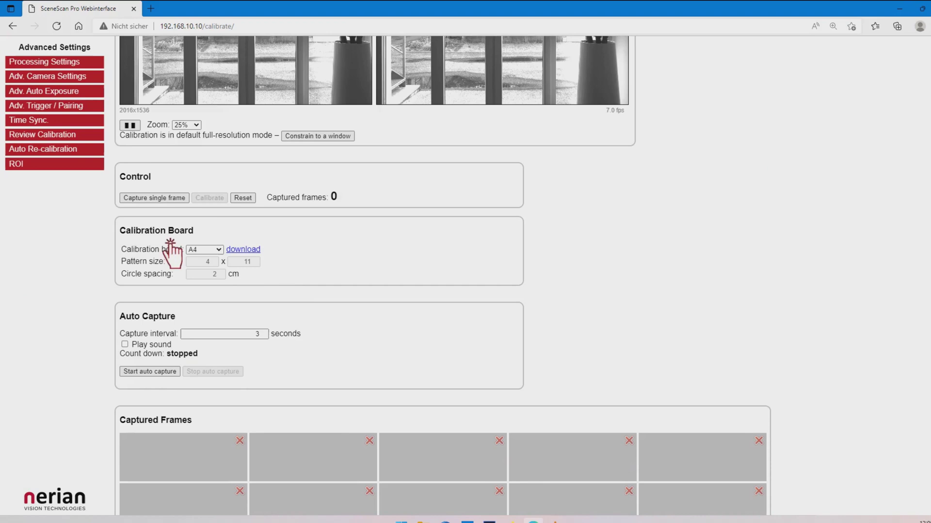
click(219, 249)
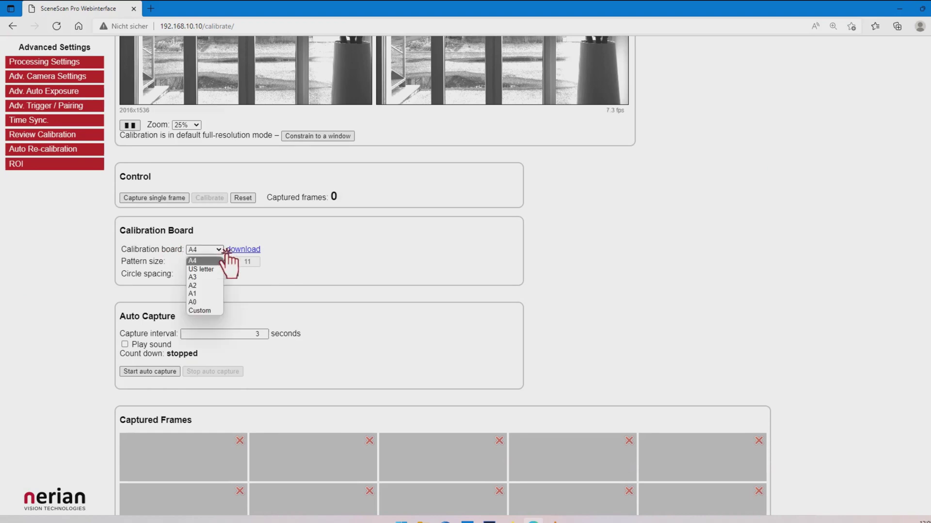
click(220, 262)
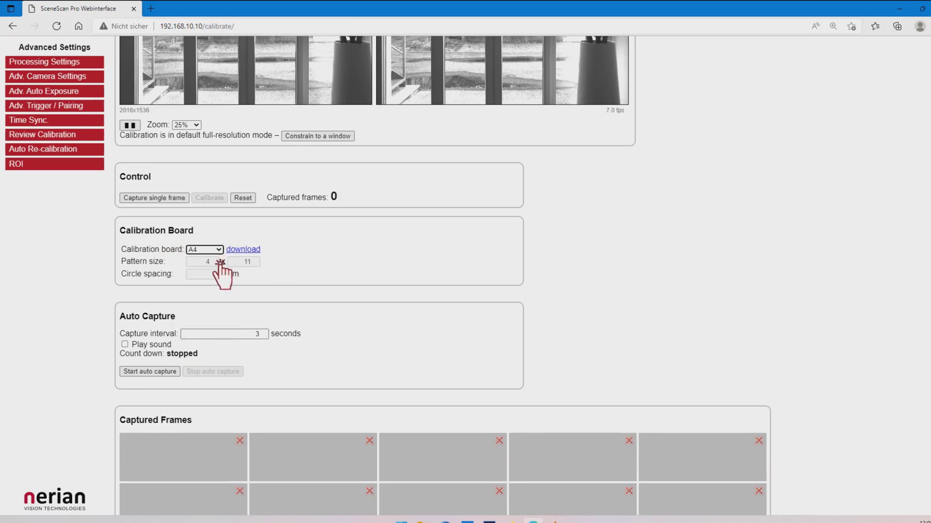
click(270, 338)
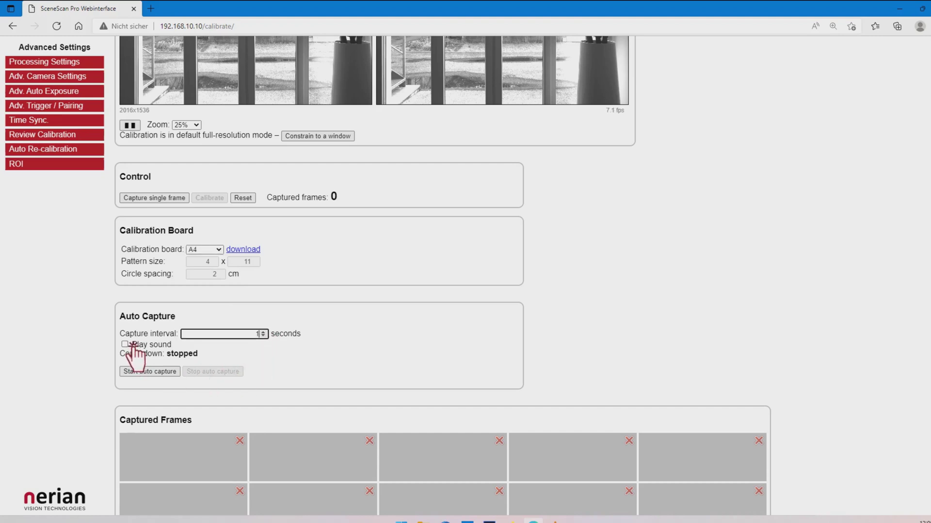
click(147, 372)
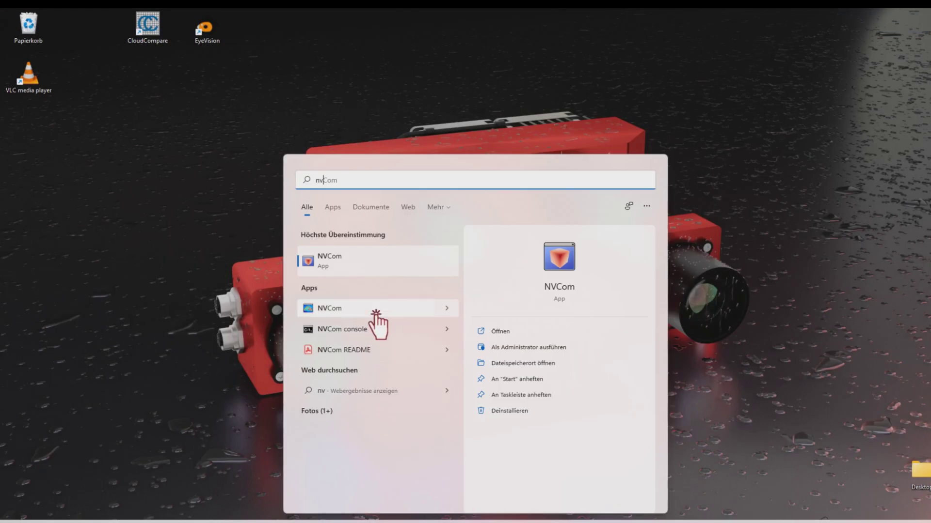
Launch NVCom and connect to the SceneScan Pro at 192.168.10.10.
click(376, 318)
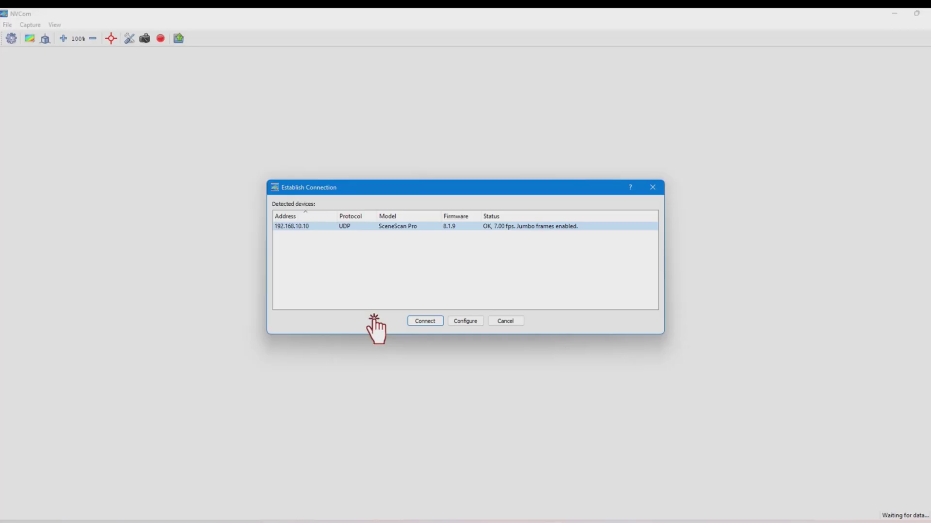
click(416, 322)
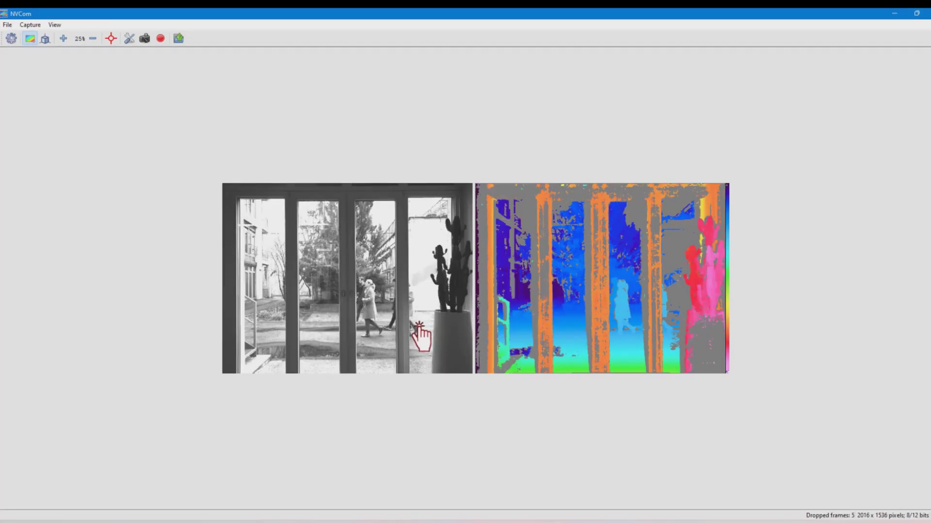